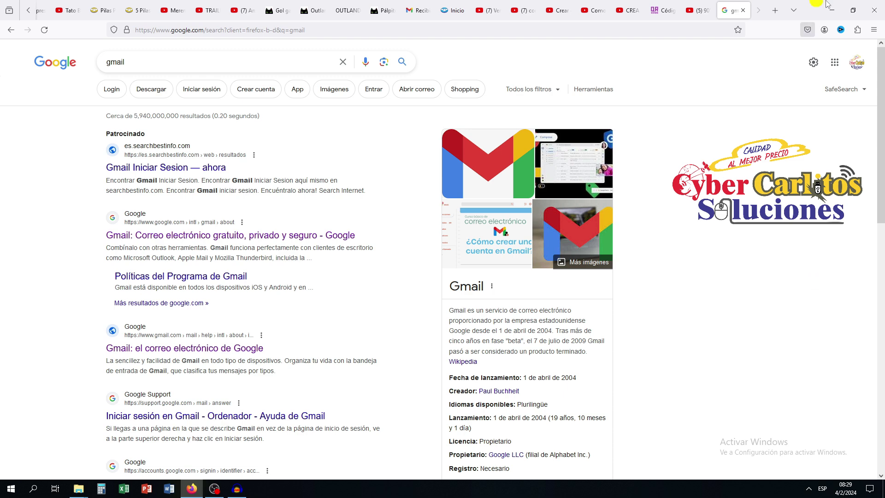
Step: Go to the Gmail inbox, start a new message and open its file attachment dialog
left_click(417, 10)
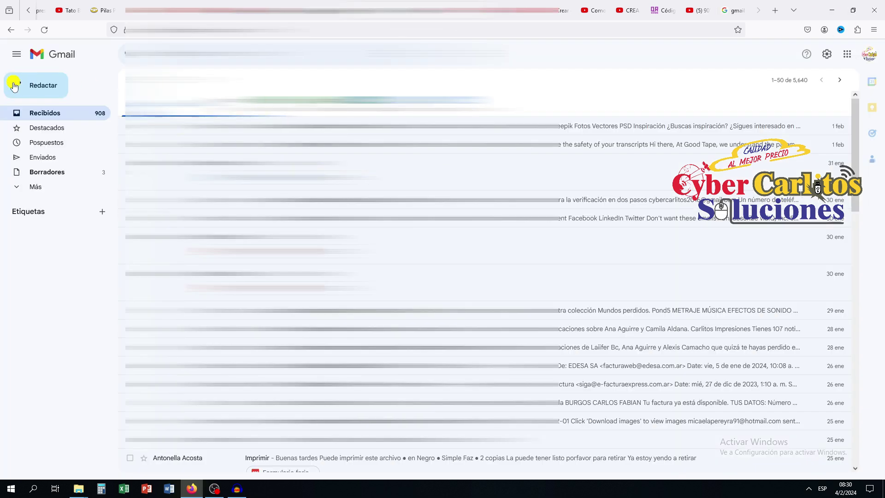
left_click(14, 86)
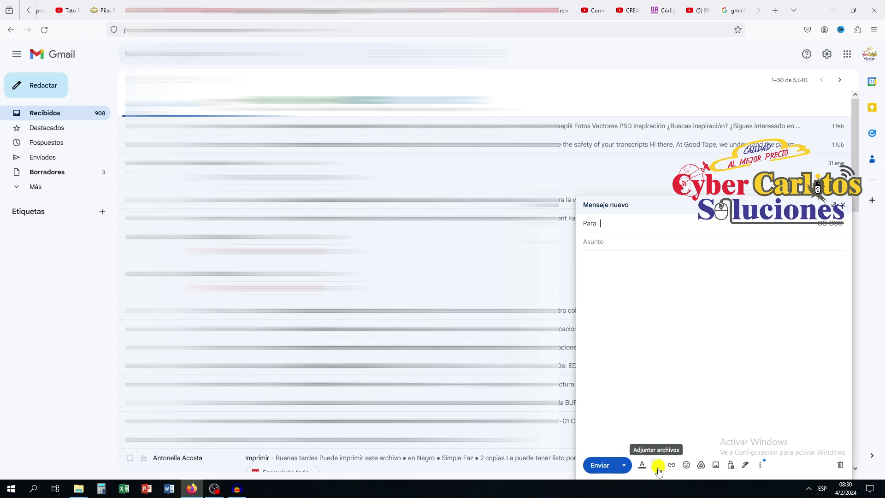
left_click(659, 469)
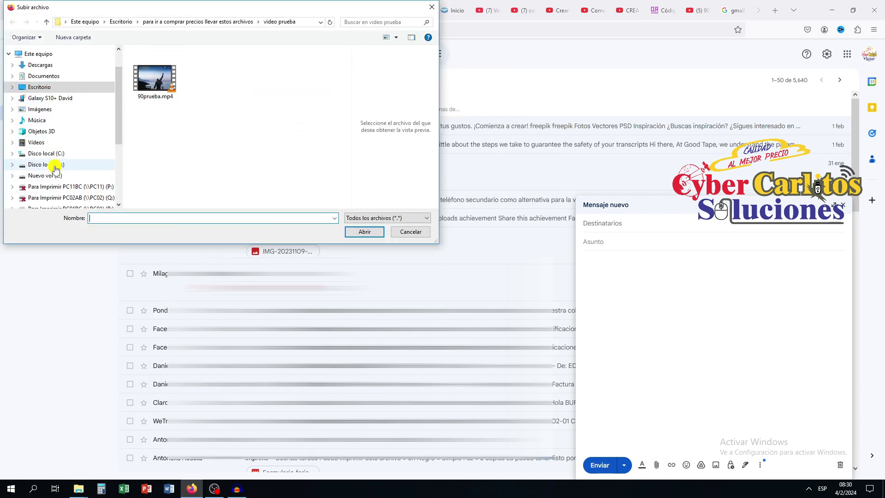
Step: In the Escritorio folder "para ir a comprar precios llevar estos archivos", select the nine PDFs from "super minds 6to booklet 22.pdf" to "Unidad 2_ambiente y recursos naturales"
left_click(56, 175)
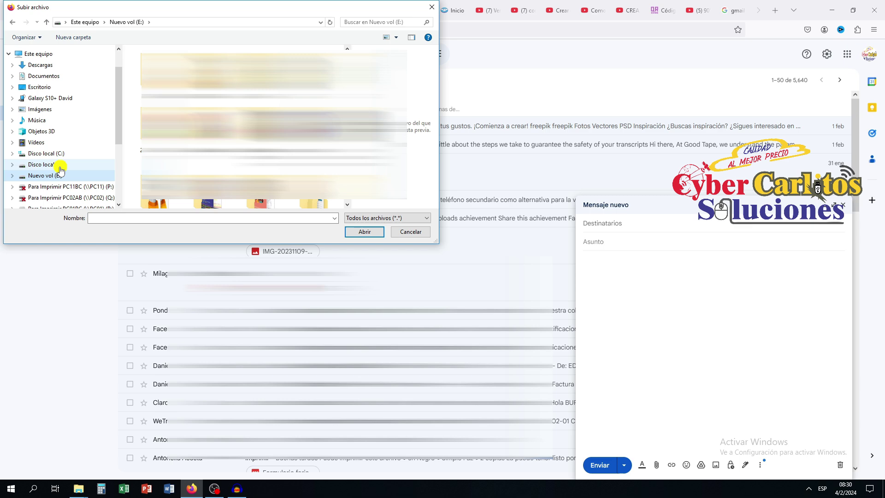
left_click(39, 87)
double_click(221, 189)
left_click_drag(220, 187, 172, 95)
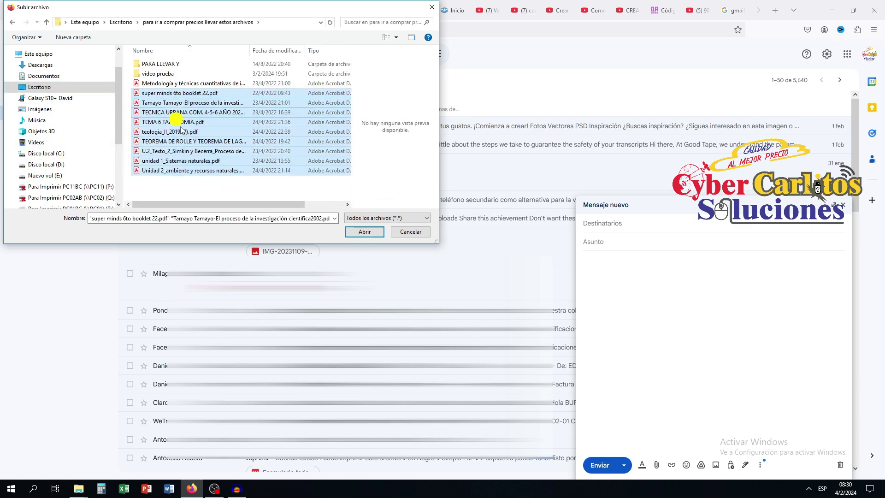
Step: Check the combined size of the nine selected PDFs in their properties
double_click(191, 162, "alt")
left_click(350, 164)
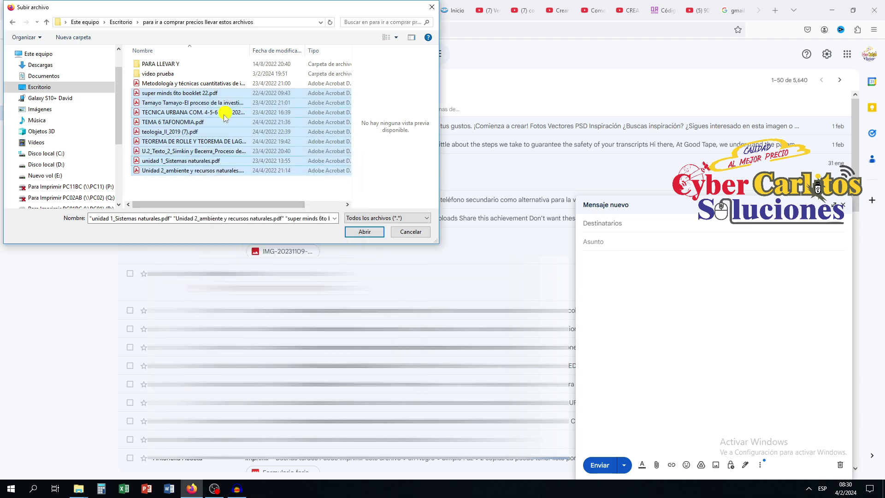
right_click(213, 120)
key("r")
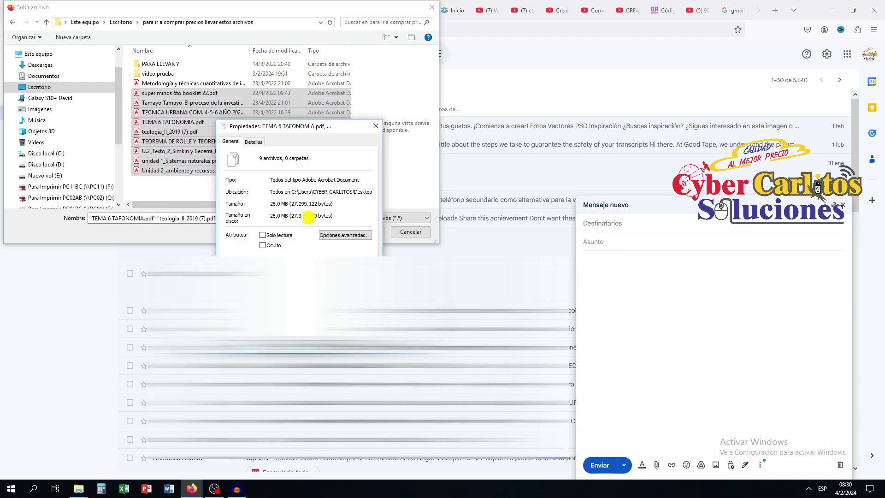
key("Escape")
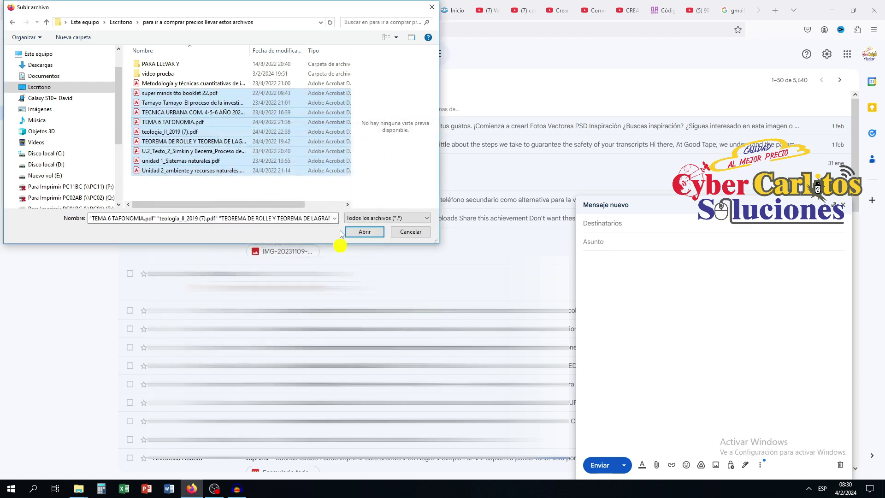
Step: Try to attach the nine selected PDFs to the message, and cancel the upload
left_click(365, 233)
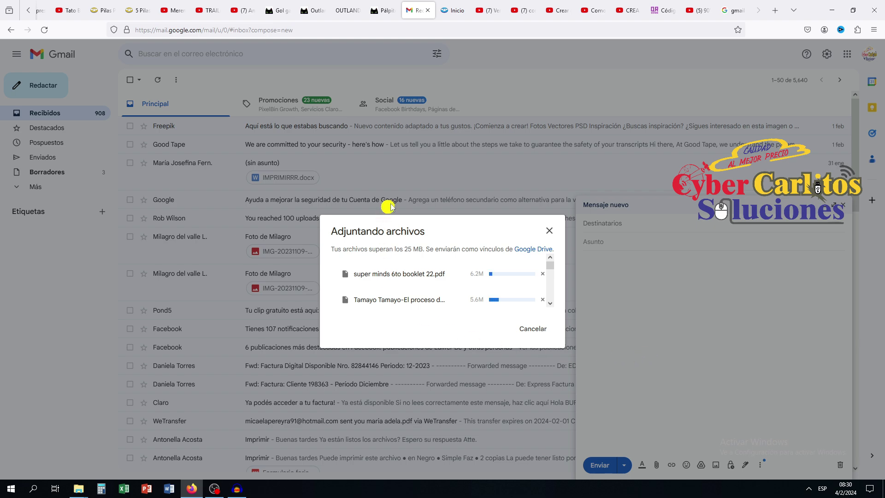
left_click(531, 328)
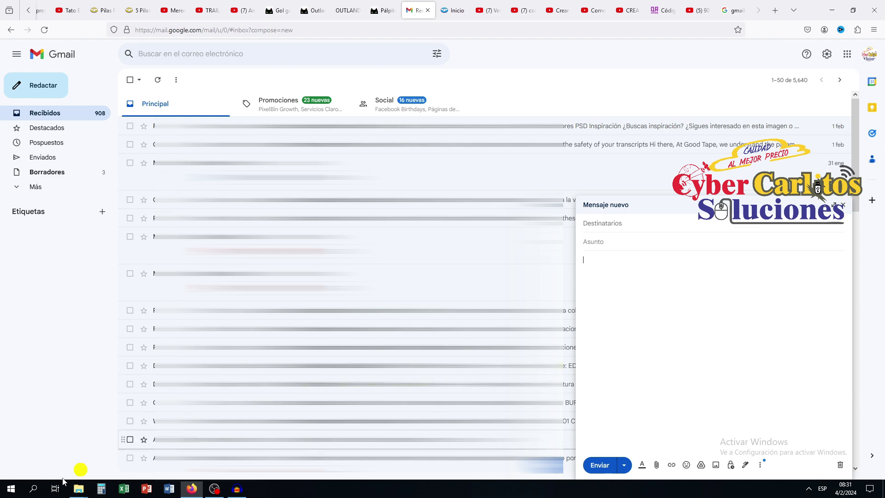
Step: Switch to File Explorer and select the nine PDFs from "super minds 6to booklet 22.pdf" down in "para ir a comprar precios llevar estos archivos"
mouse_move(79, 488)
left_click(152, 454)
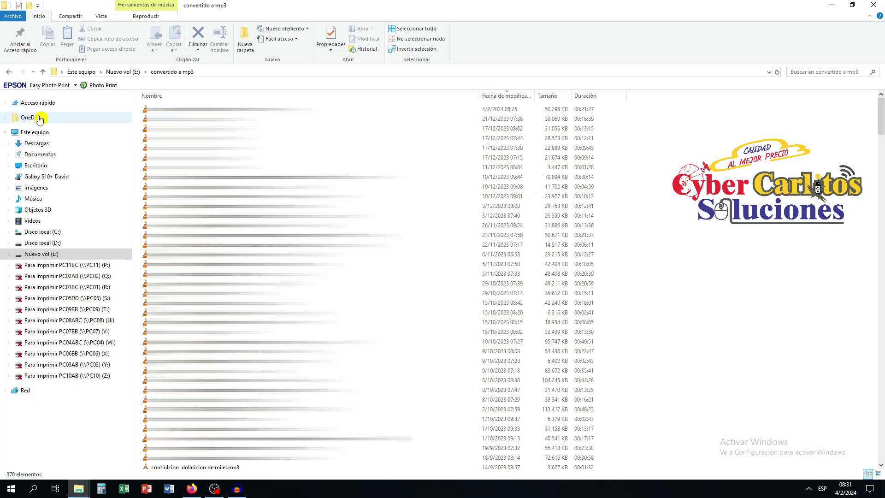
left_click(46, 154)
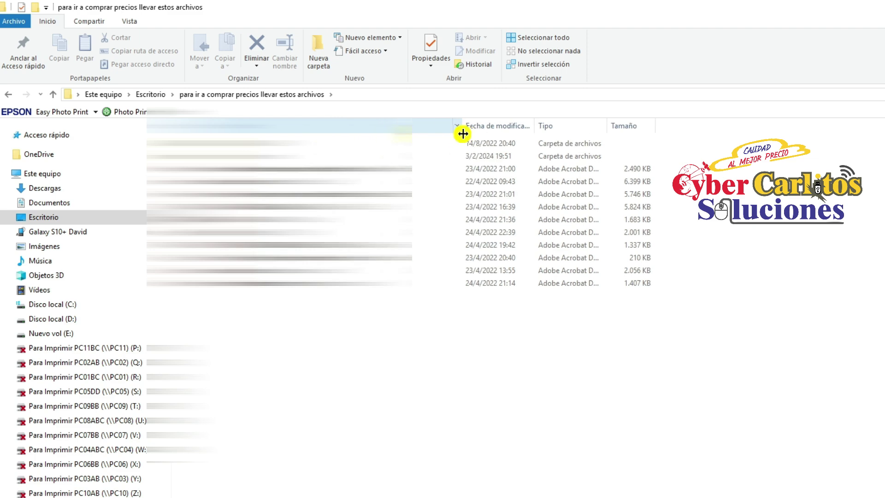
left_click_drag(462, 133, 475, 133)
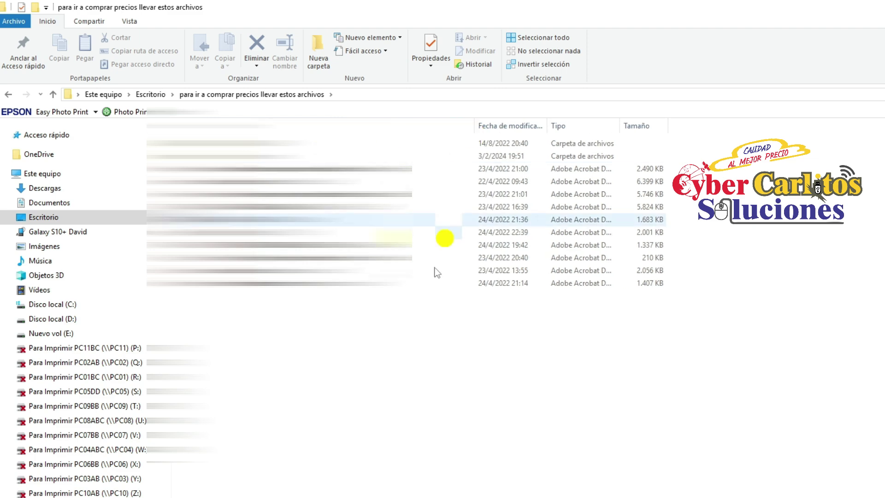
left_click_drag(414, 342, 243, 187)
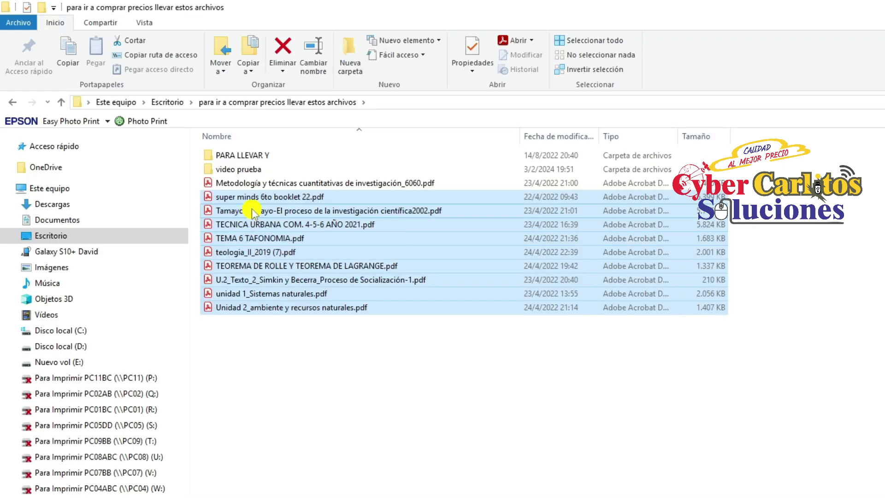
Step: Compress the selected PDFs into "para ir a comprar precios llevar estos archivos.rar" in RAR format with the "La mejor" compression method
right_click(252, 212)
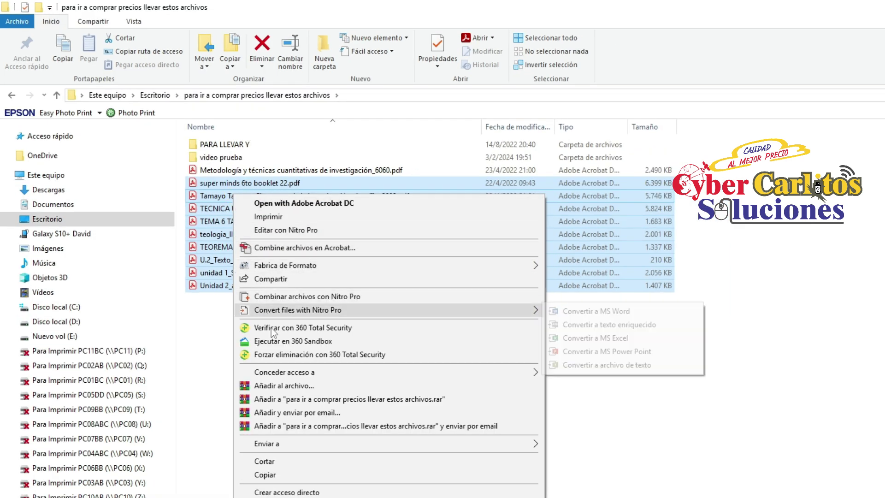
left_click(290, 386)
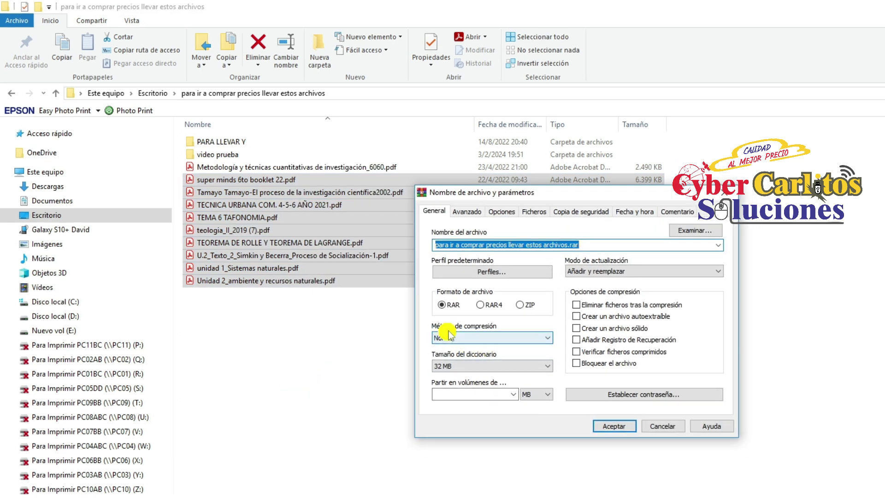
left_click(547, 337)
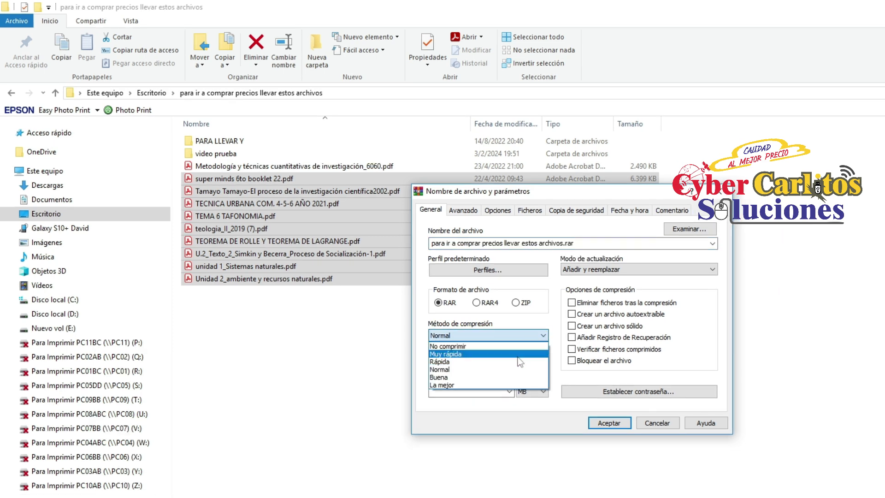
left_click(461, 385)
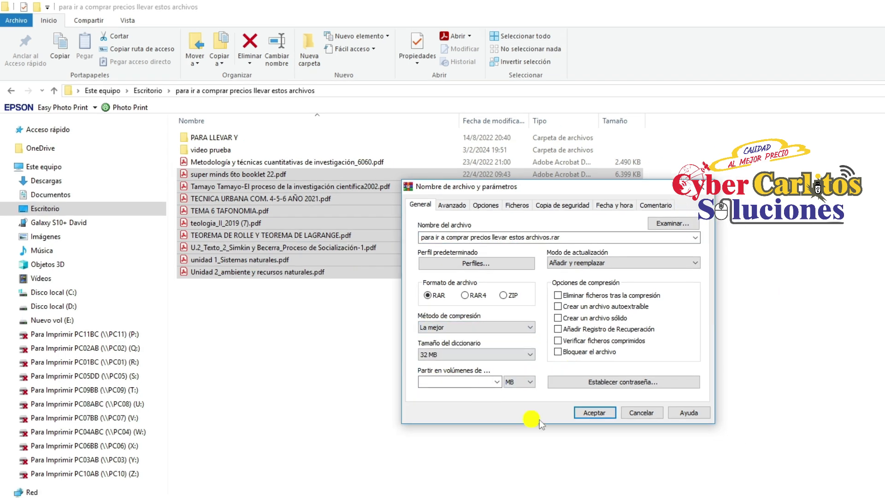
left_click(592, 413)
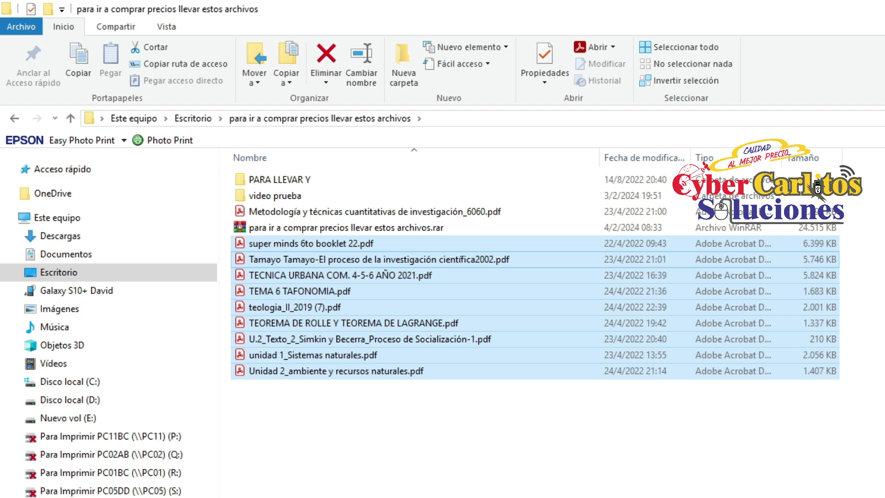
Step: Check the size of "para ir a comprar precios llevar estos archivos.rar" in its properties
left_click(431, 228)
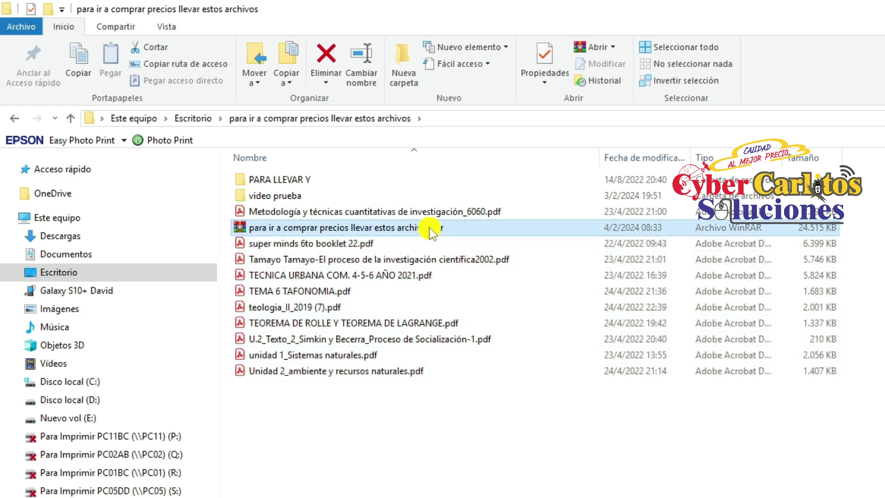
right_click(430, 229)
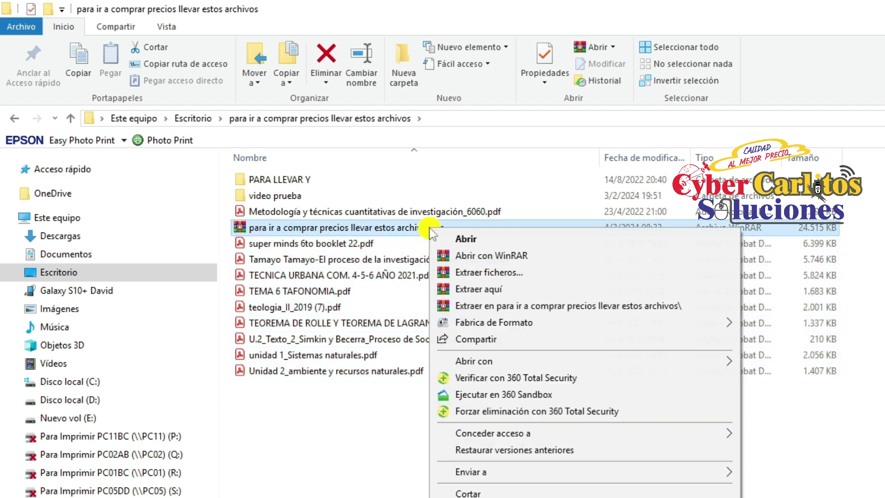
left_click(460, 496)
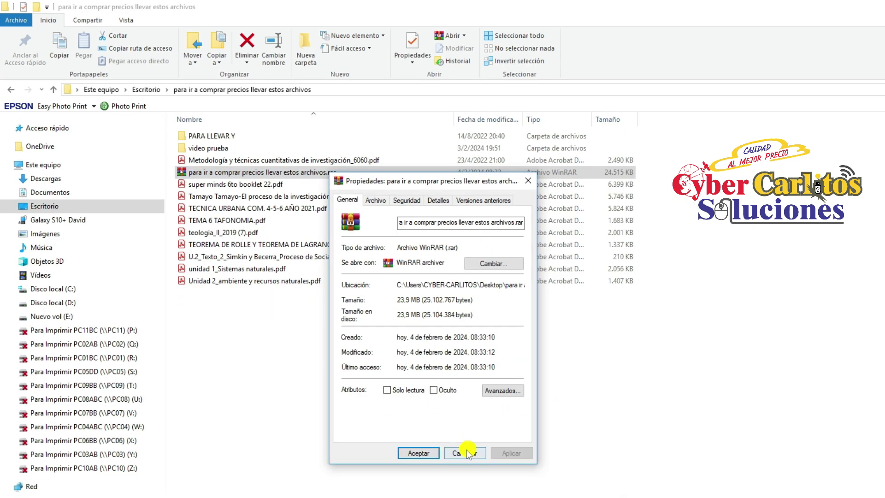
left_click(466, 455)
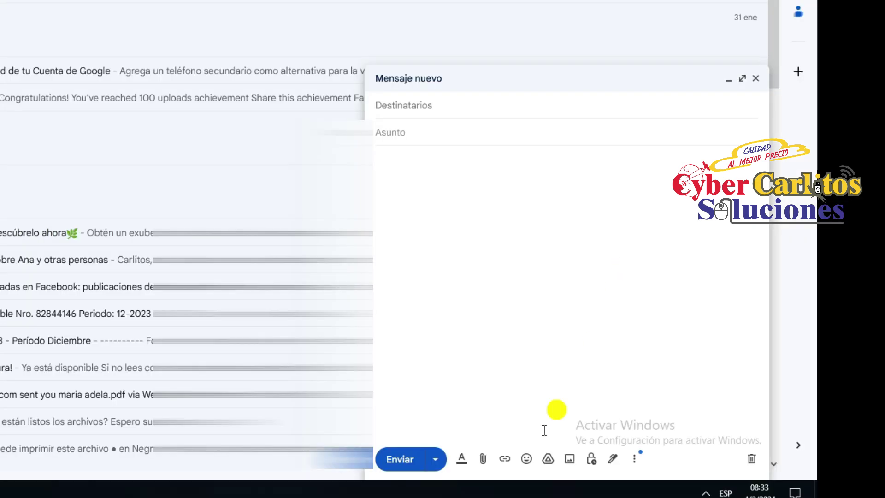
Step: Attach "para ir a comprar precios llevar estos archivos.rar" to the new Gmail message
left_click(481, 459)
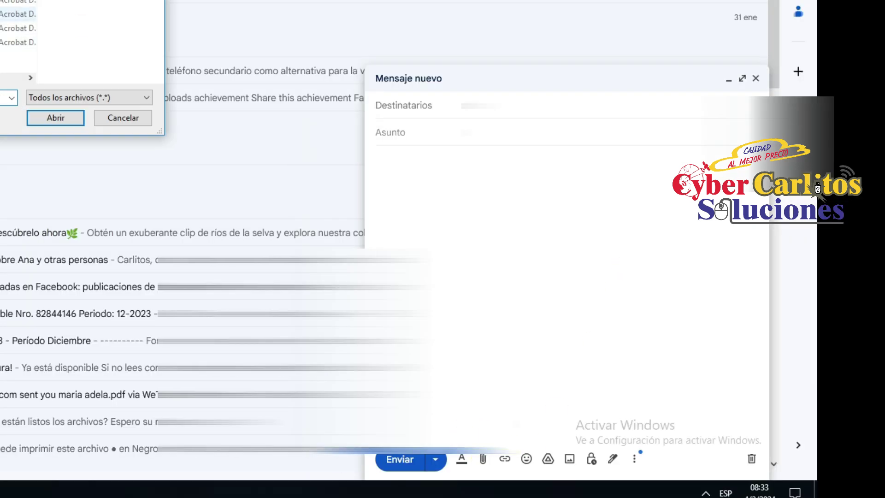
key("Return")
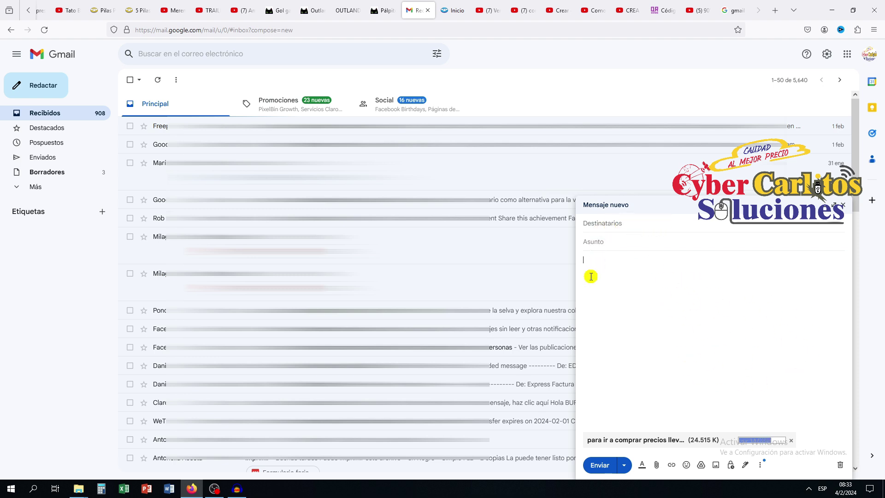
Step: Enter "fhgj" as the message body and close the draft without sending it
type("fhgj")
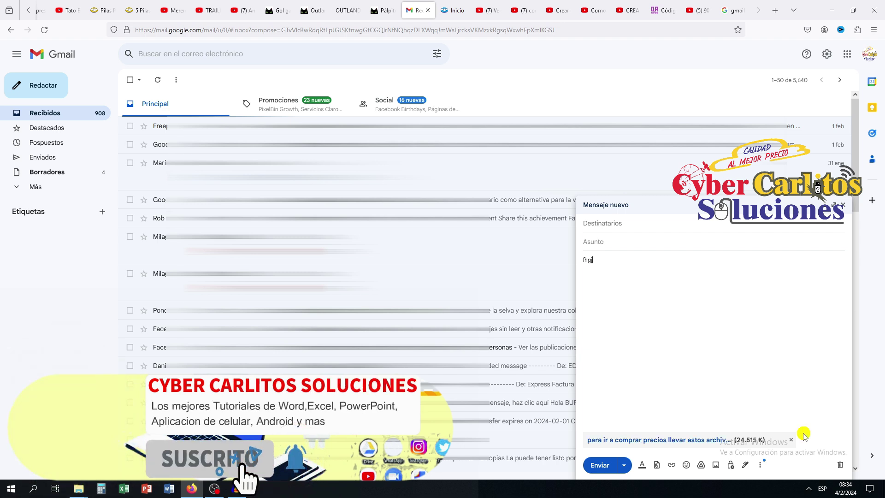
left_click(632, 223)
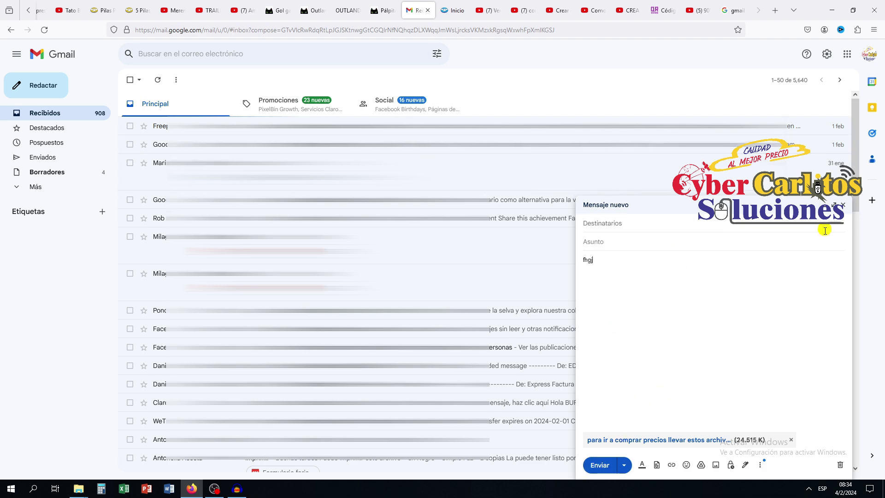
left_click(844, 205)
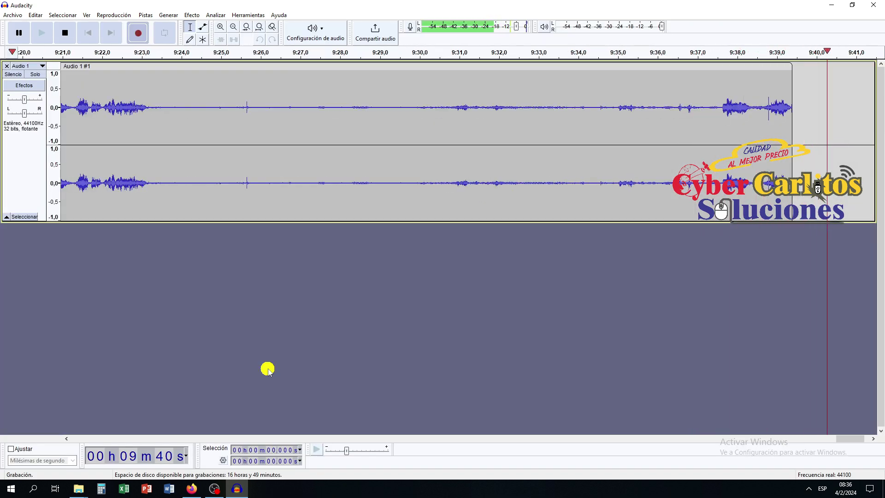
Step: Switch to File Explorer and compress all ten PDFs in the folder into "para ir a comprar precios llevar estos archivos.rar"
key("alt+Tab")
left_click_drag(295, 272, 187, 131)
left_click(190, 138, "ctrl")
right_click(197, 169)
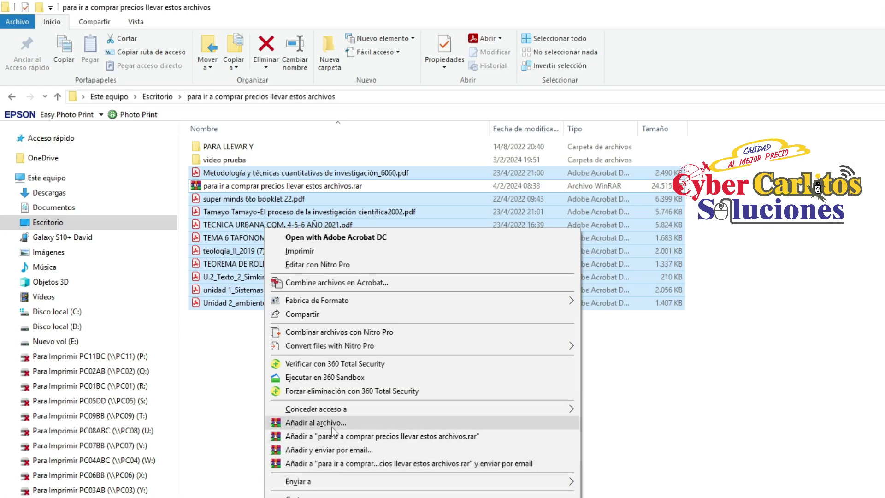
left_click(331, 423)
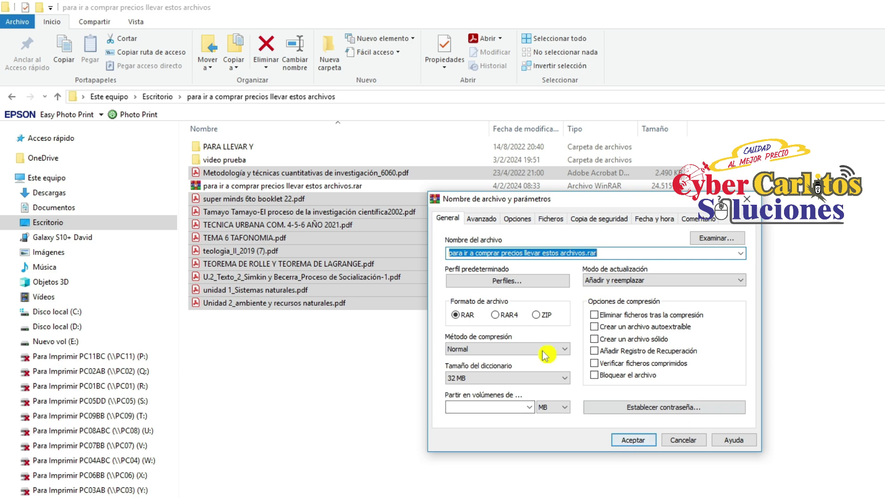
left_click(566, 349)
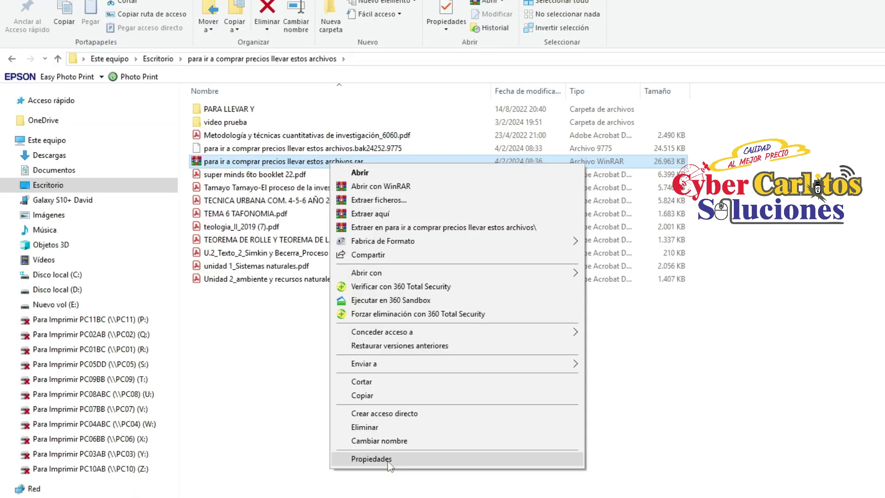
Step: Check the size of the newly compressed RAR archive in its properties
left_click(389, 463)
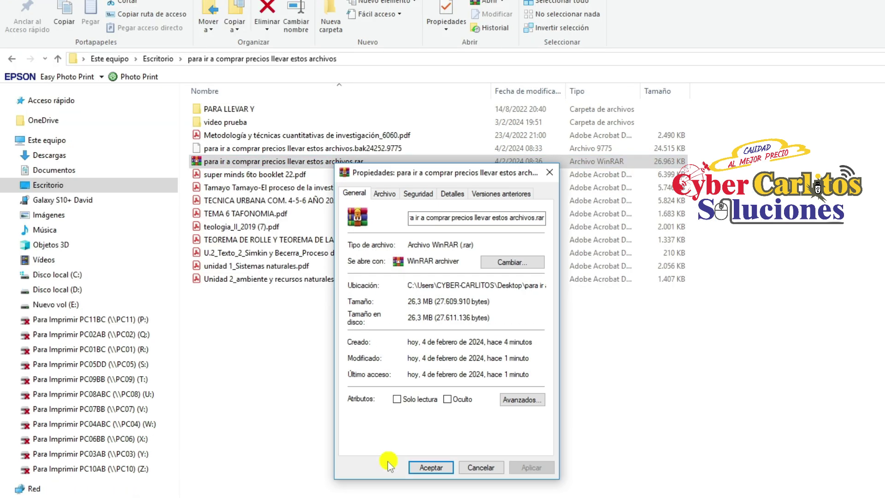
left_click(483, 467)
Step: Switch to Gmail and attach the recompressed "para ir a comprar precios llevar estos archivos.rar" to a new message
left_click(192, 489)
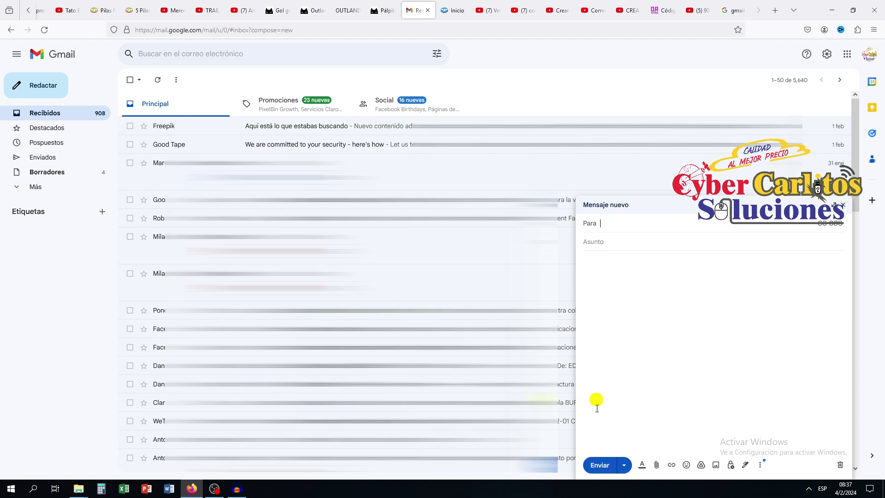
left_click(661, 469)
left_click(194, 103)
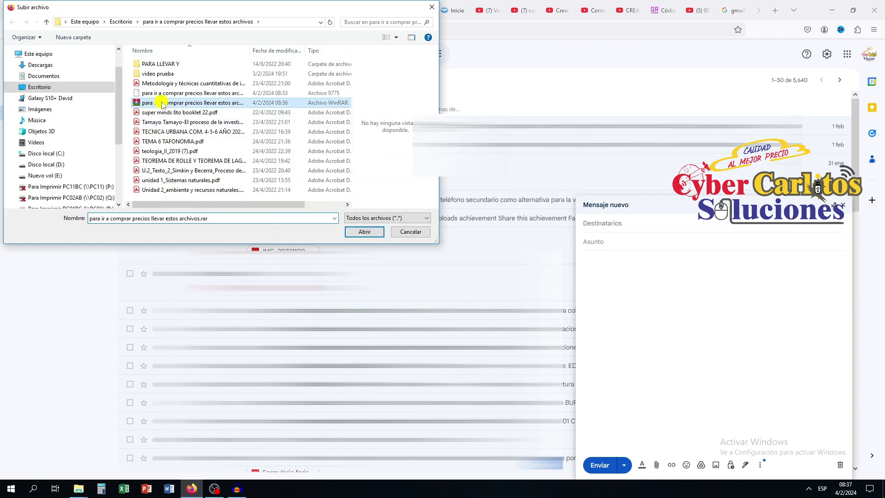
left_click(365, 231)
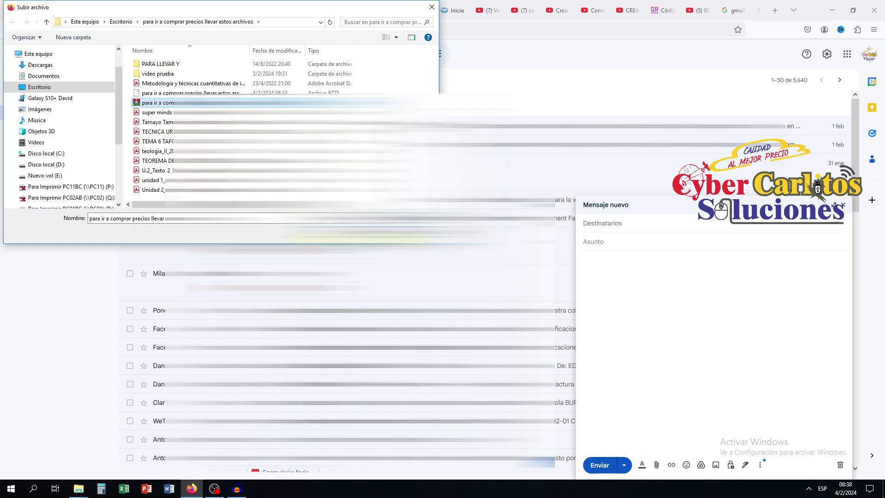
Step: Finish attaching the RAR archive, address the message to the own account with the subject "asas", and send it
key("Return")
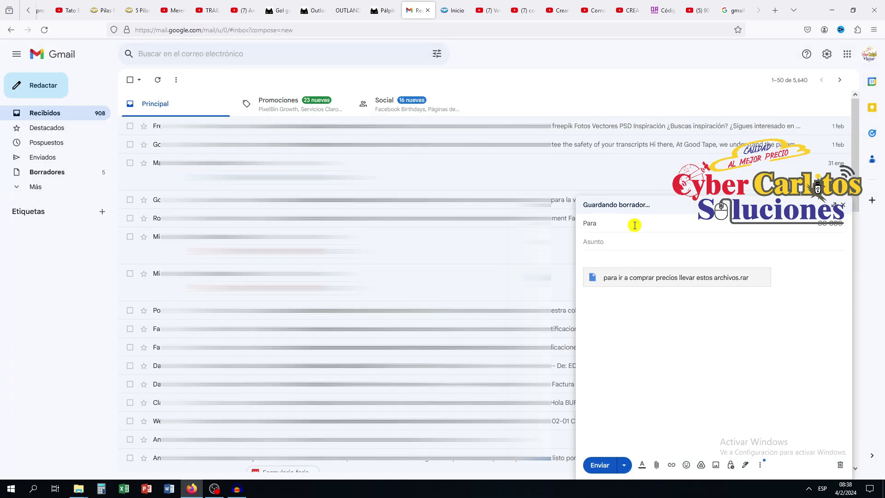
type("ag")
key("Return")
left_click(599, 465)
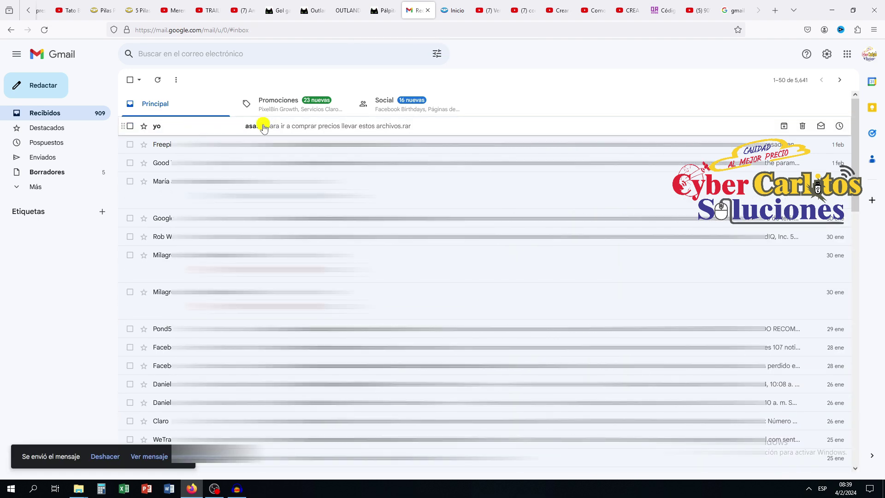
Step: Open the received message "asas" and preview the contents of its RAR attachment
left_click(264, 128)
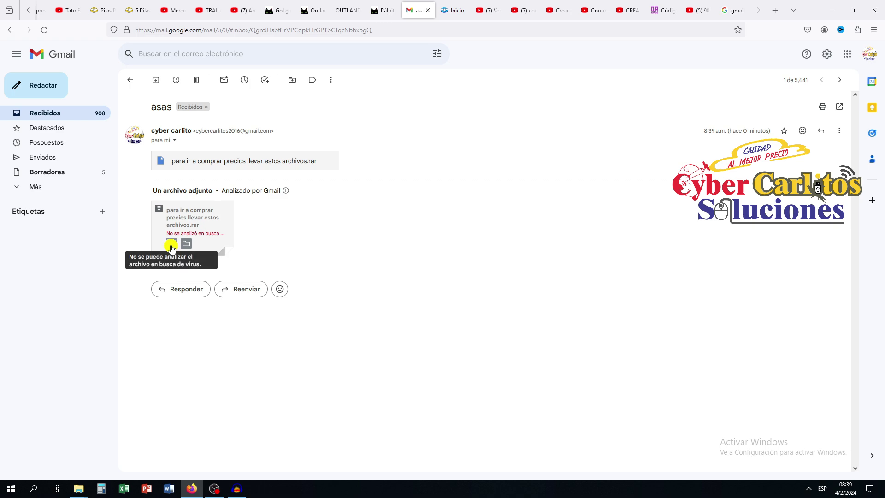
left_click(194, 217)
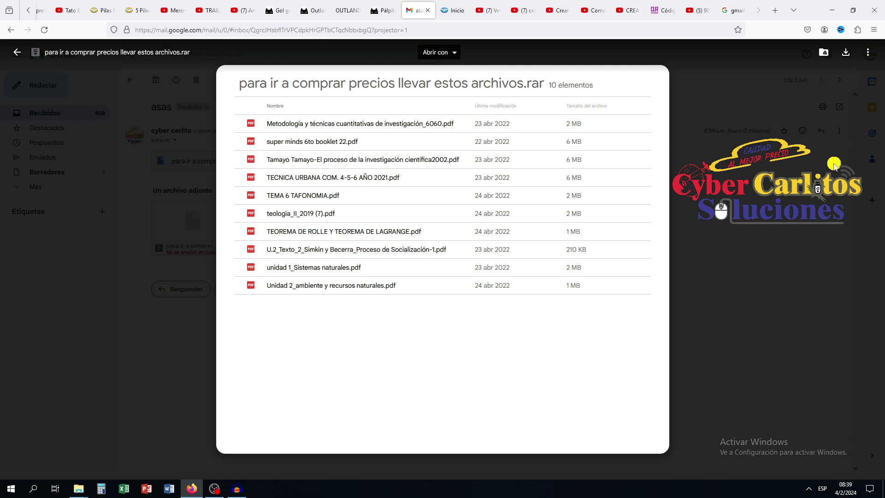
Step: Download the attached RAR archive and open the downloaded copy from the Descargas folder
left_click(807, 56)
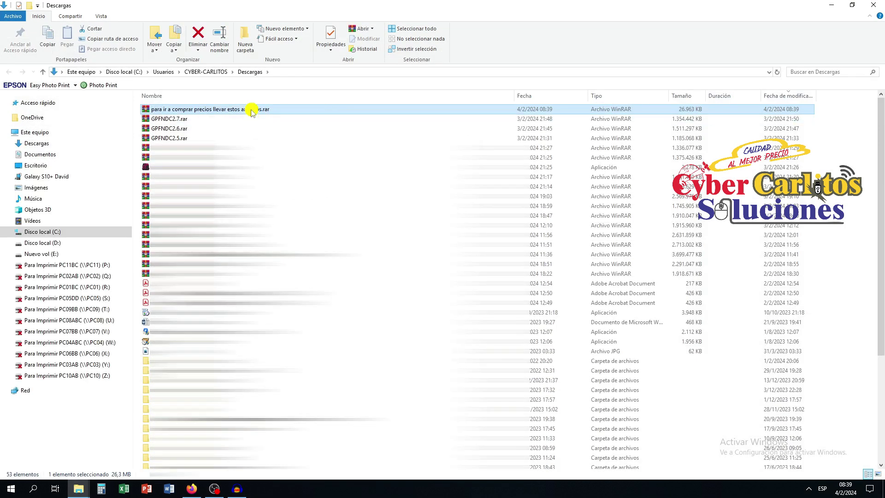
right_click(253, 109)
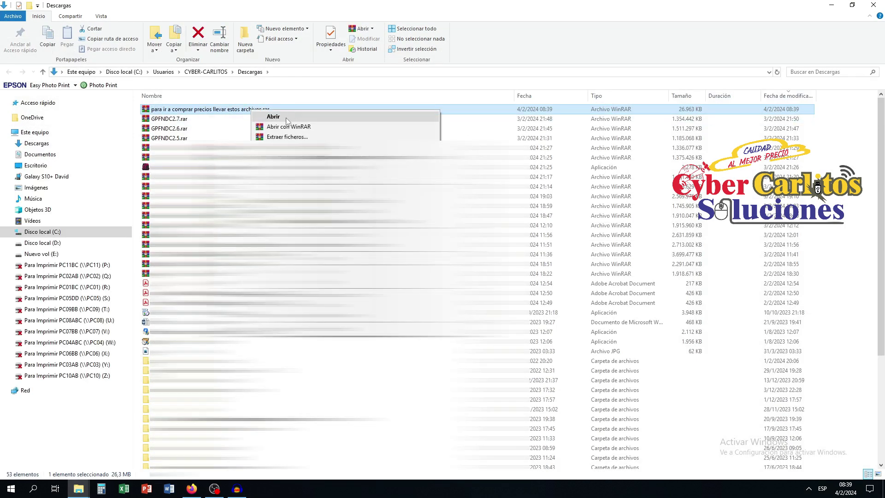
left_click(286, 117)
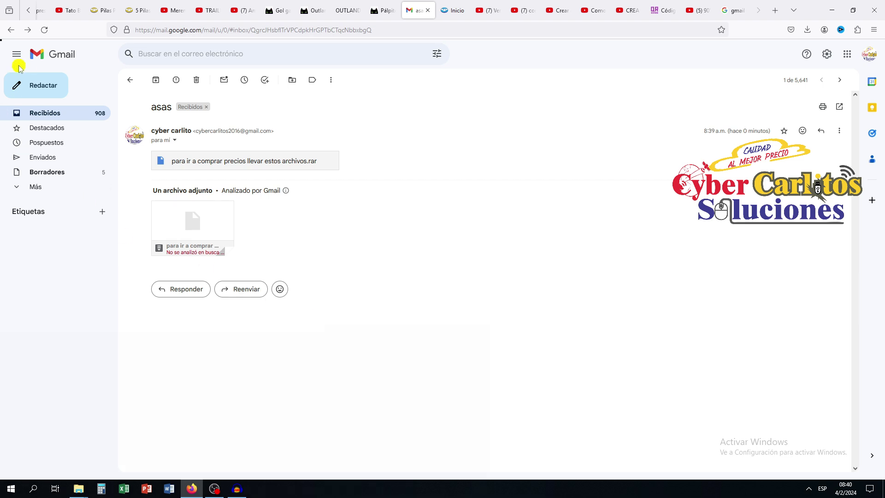
Step: Start a new message, try to attach "90prueba.mp4" from the "video prueba" folder, and cancel the upload
left_click(24, 85)
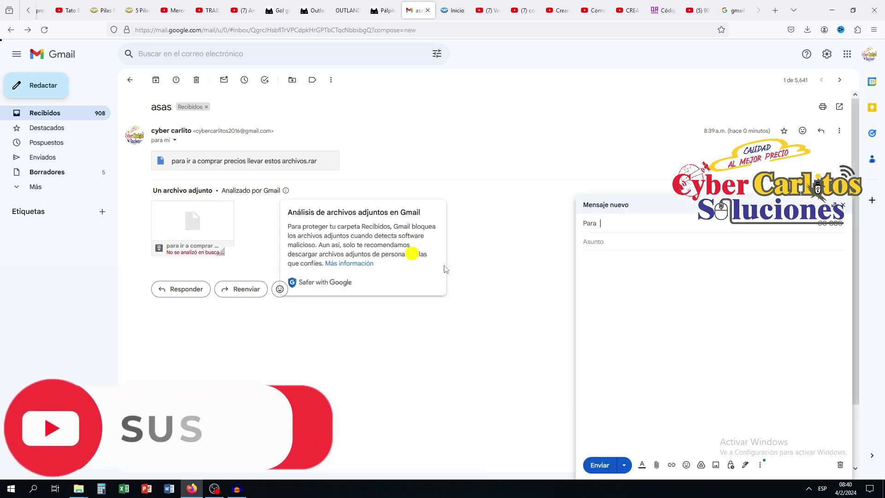
left_click(657, 464)
double_click(159, 74)
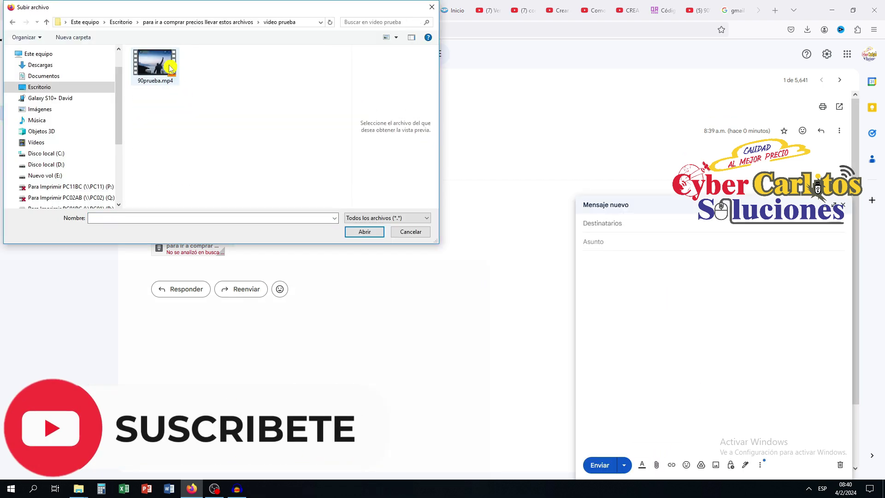
left_click(157, 66)
left_click(363, 231)
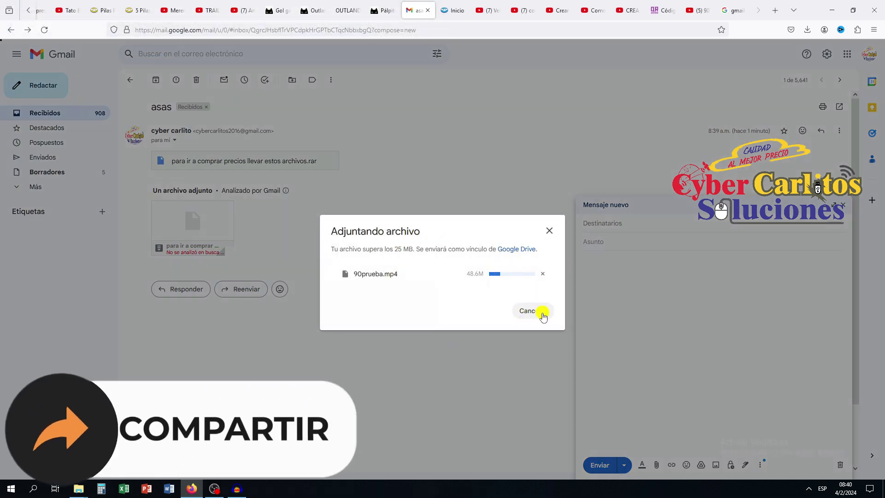
left_click(543, 314)
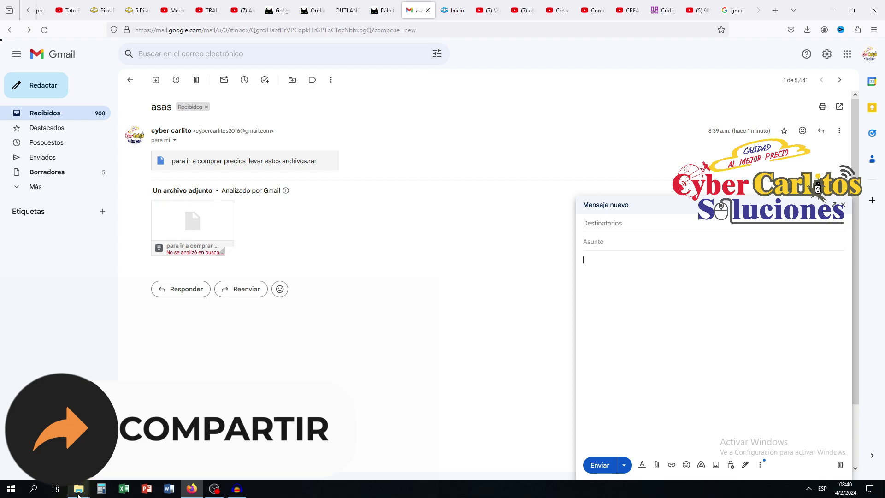
Step: Switch to File Explorer, compress "90prueba.mp4" in "video prueba" into "90prueba.rar", and check the archive's size in its properties
mouse_move(78, 492)
mouse_move(62, 456)
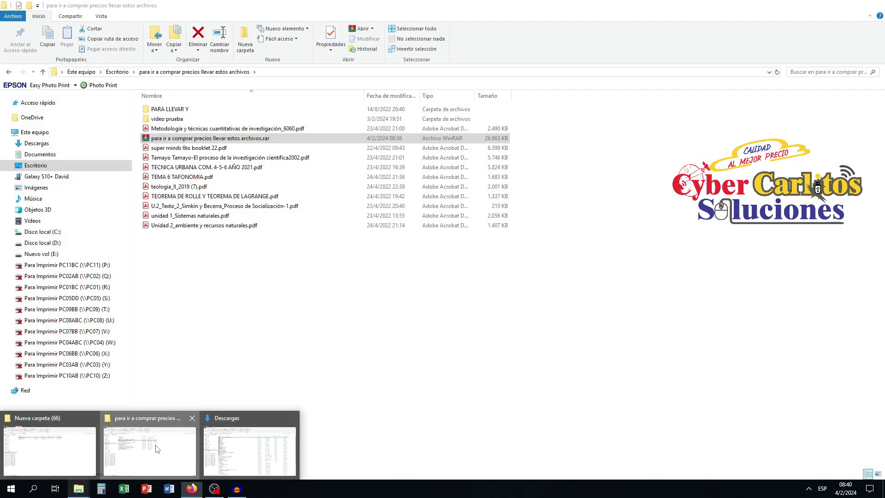
left_click(150, 452)
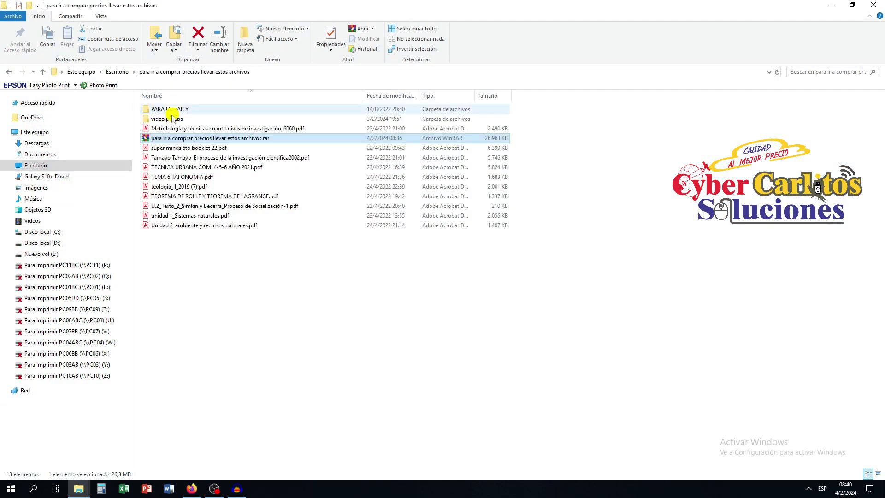
double_click(173, 118)
right_click(175, 119)
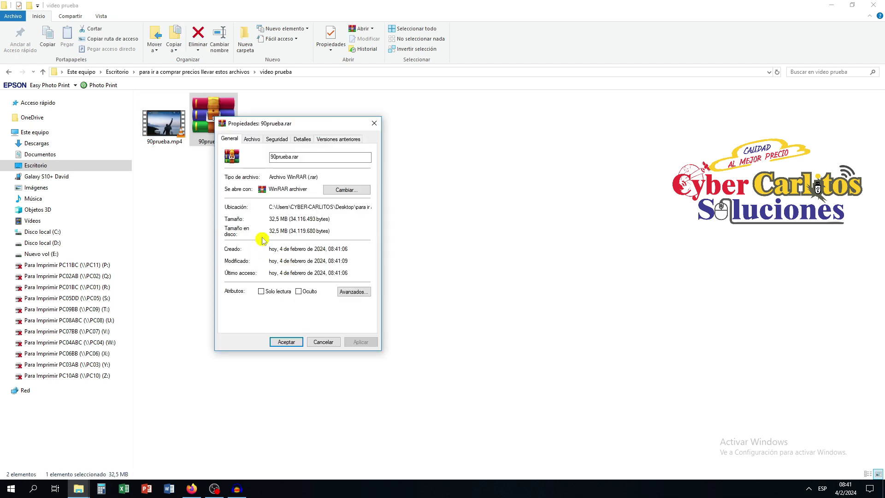
left_click(374, 123)
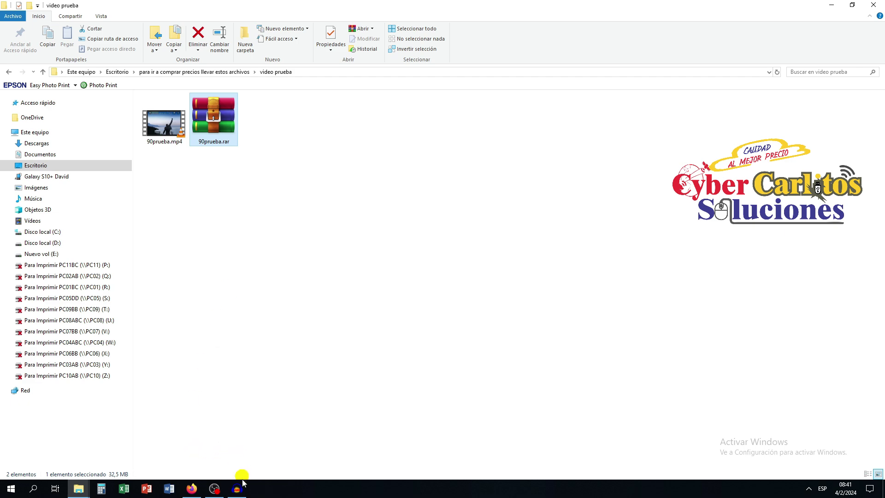
Step: Switch to Gmail, try to attach "90prueba.rar" to the open message, and cancel the upload
left_click(191, 488)
left_click(656, 465)
left_click(210, 76)
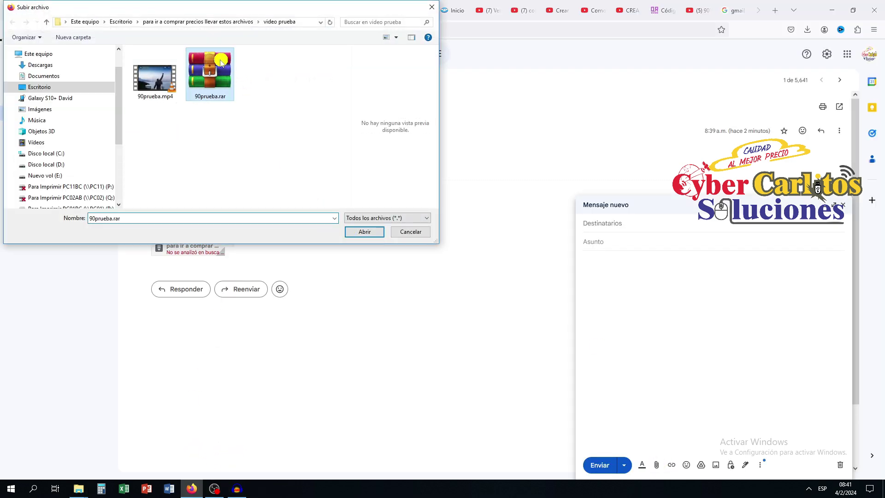
left_click(360, 232)
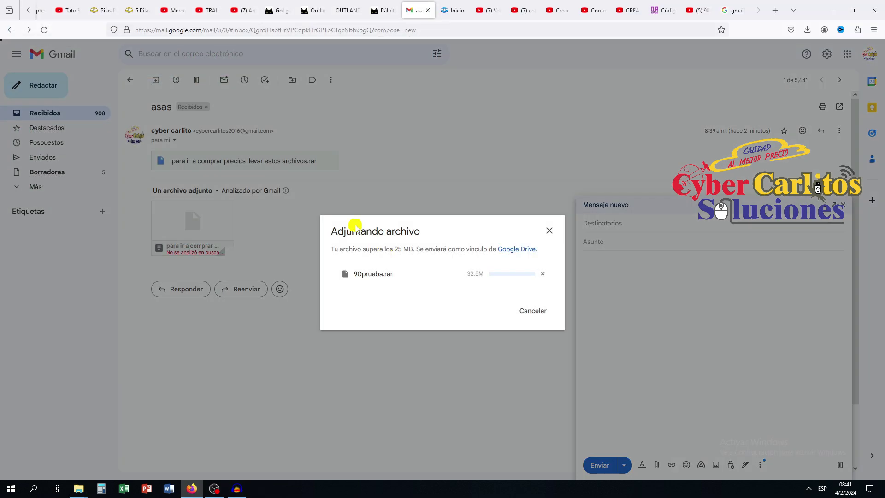
left_click(553, 234)
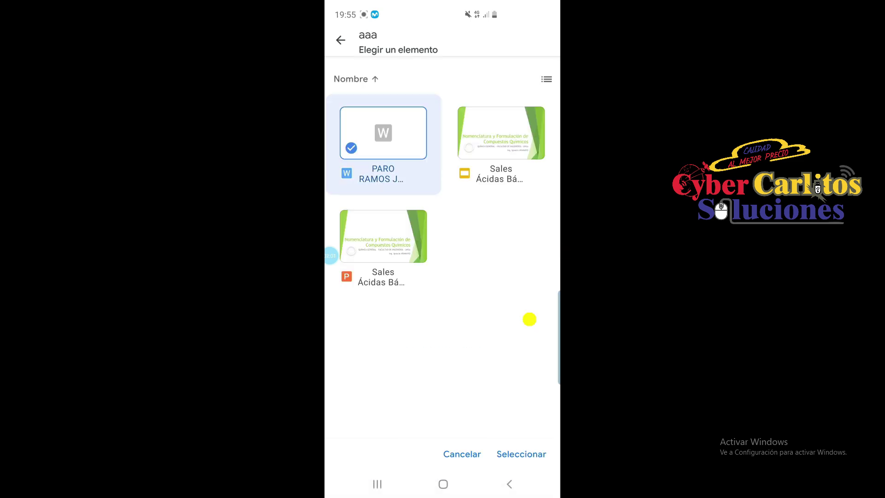
left_click(521, 454)
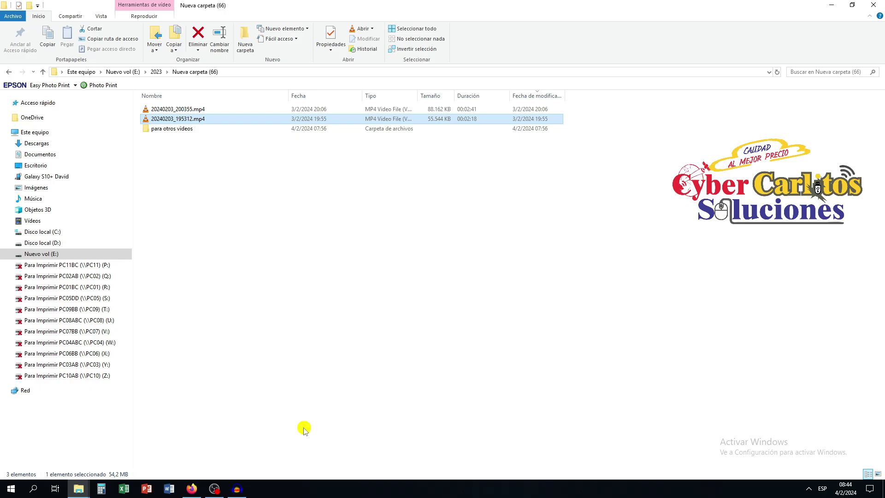
Step: Play the phone recording "20240203_200355.mp4" from the "Nueva carpeta (66)" folder in VLC in full screen
left_click(190, 108)
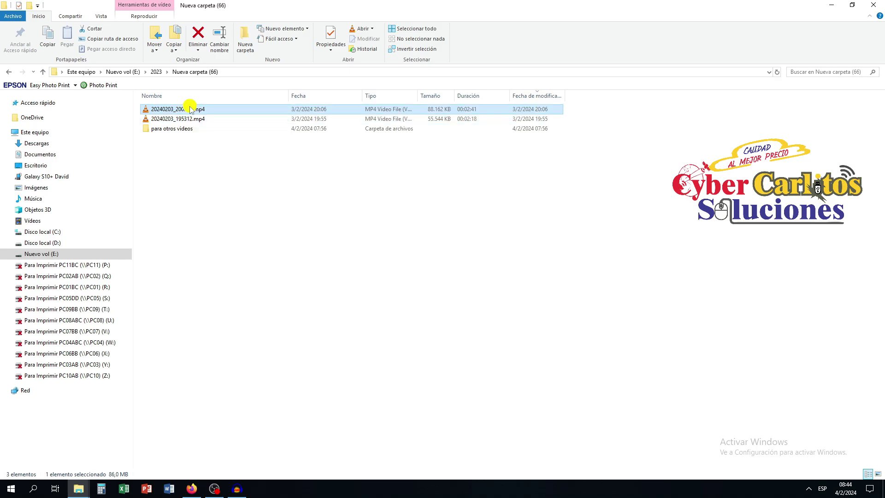
double_click(190, 109)
left_click(90, 39)
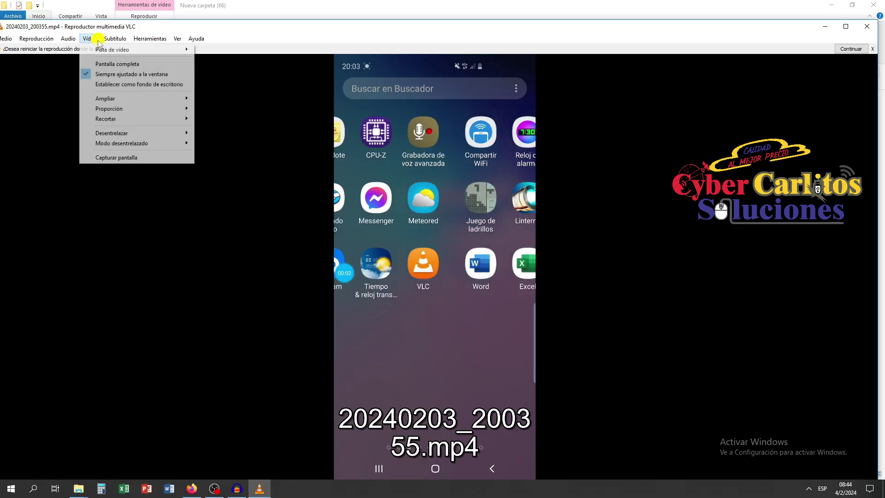
left_click(109, 65)
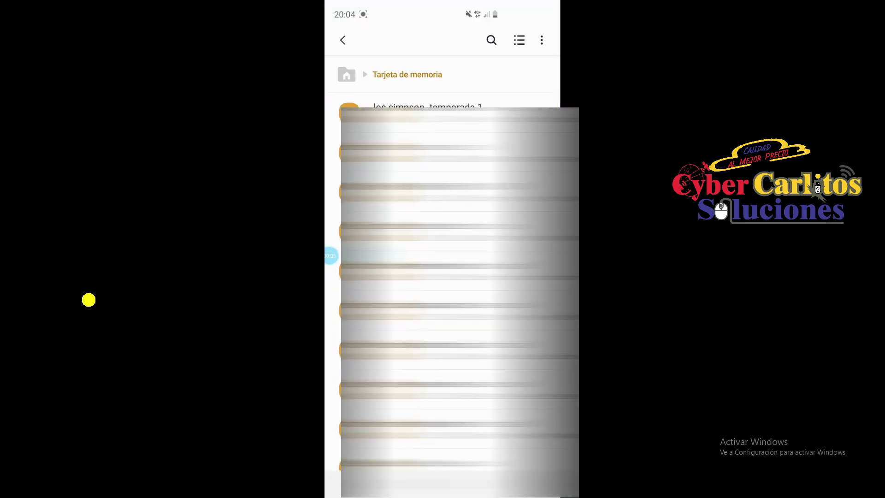